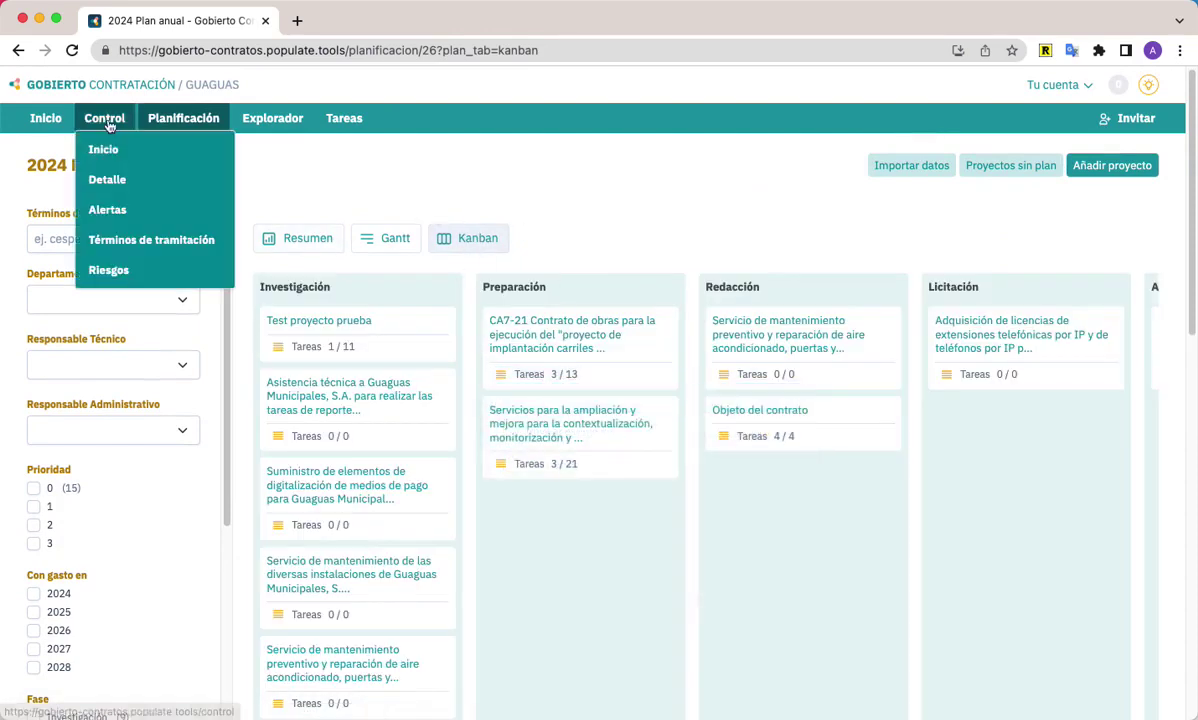
Open the detailed table of current contracts in Control and view the task list of the first contract, Asistencia técnica a Guaguas Municipales
left_click(104, 118)
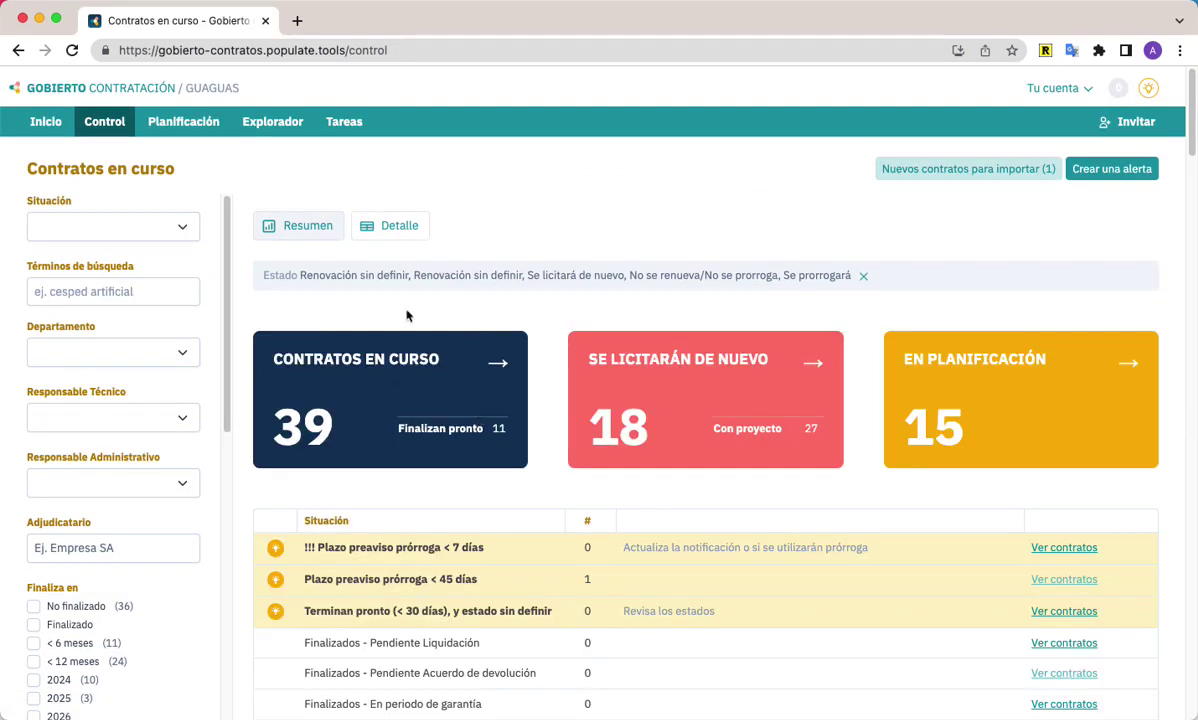
left_click(390, 225)
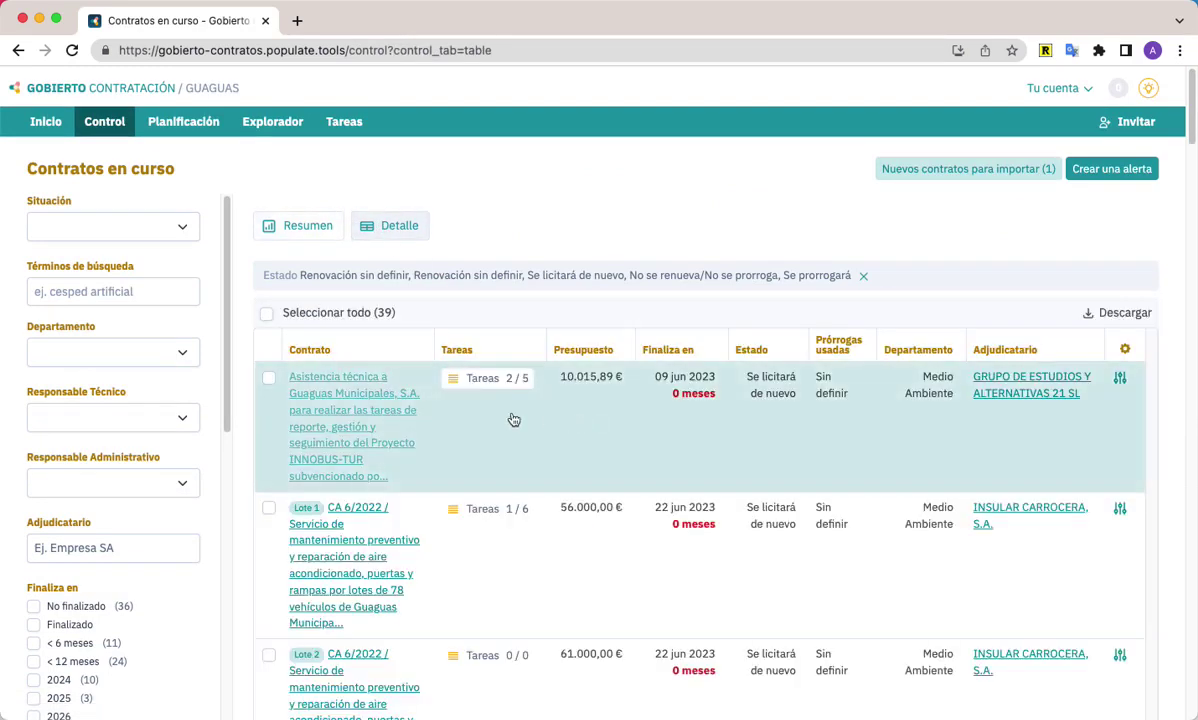
left_click(485, 382)
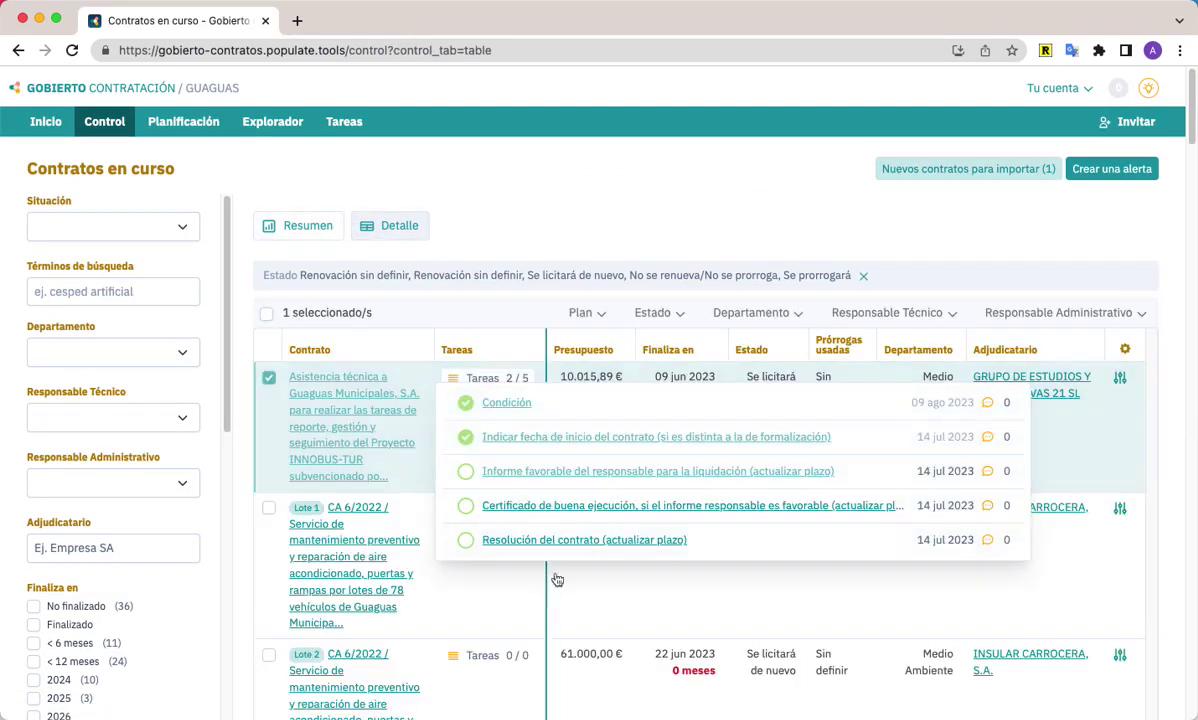
left_click(499, 377)
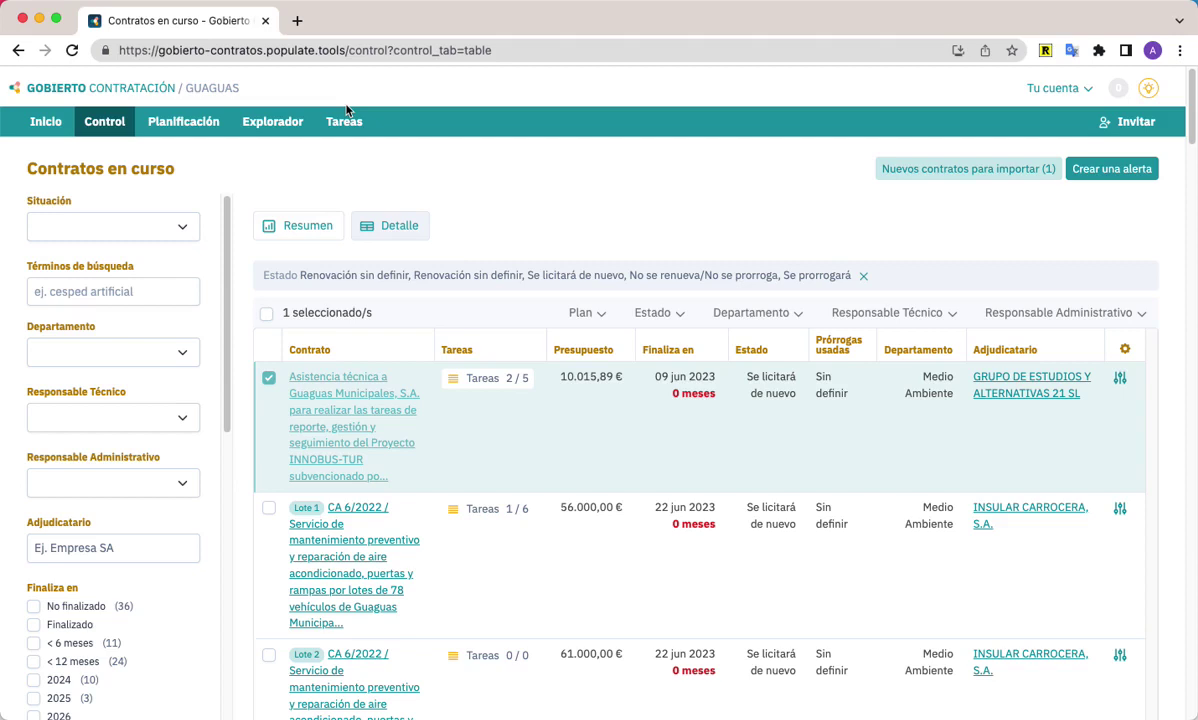
left_click(497, 381)
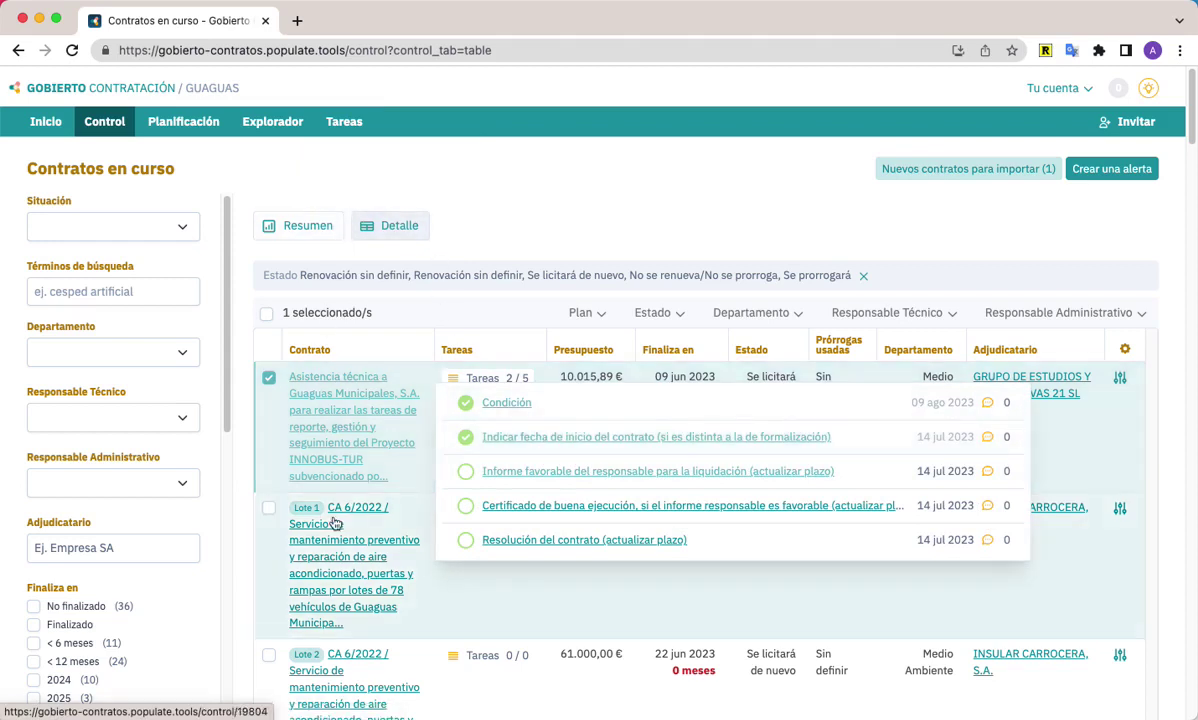
mouse_move(180, 124)
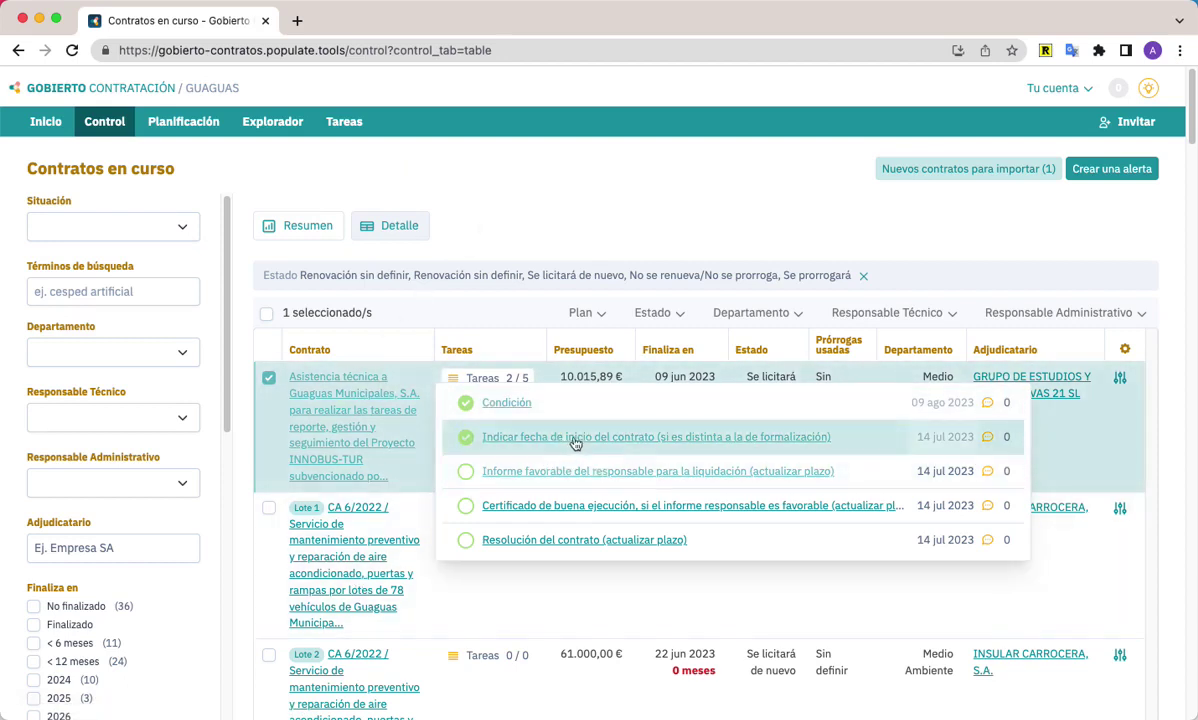
left_click(479, 228)
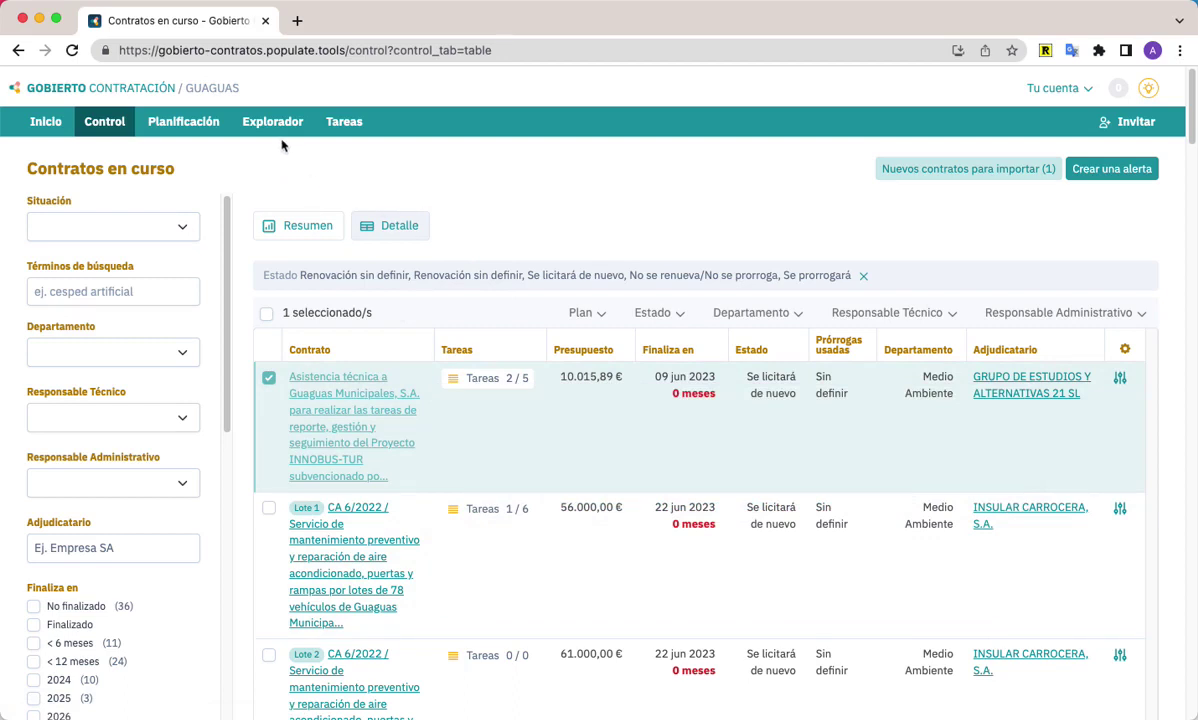
Open the general task list and activate its title filter
mouse_move(348, 122)
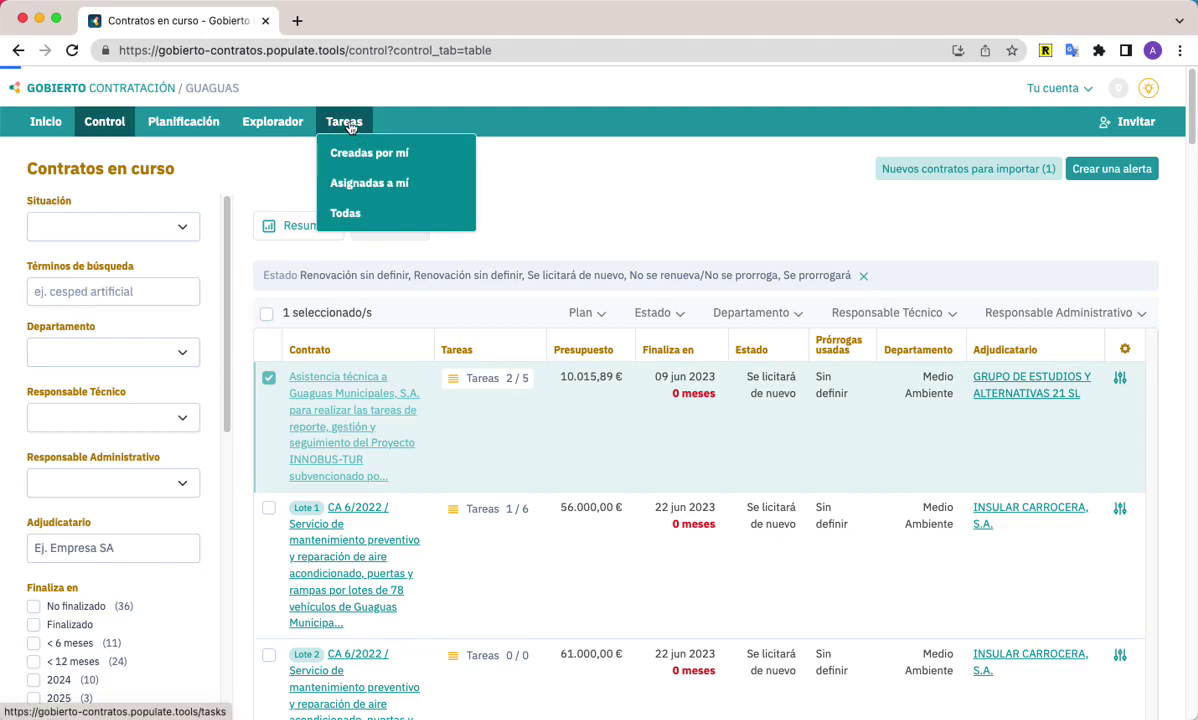
left_click(348, 122)
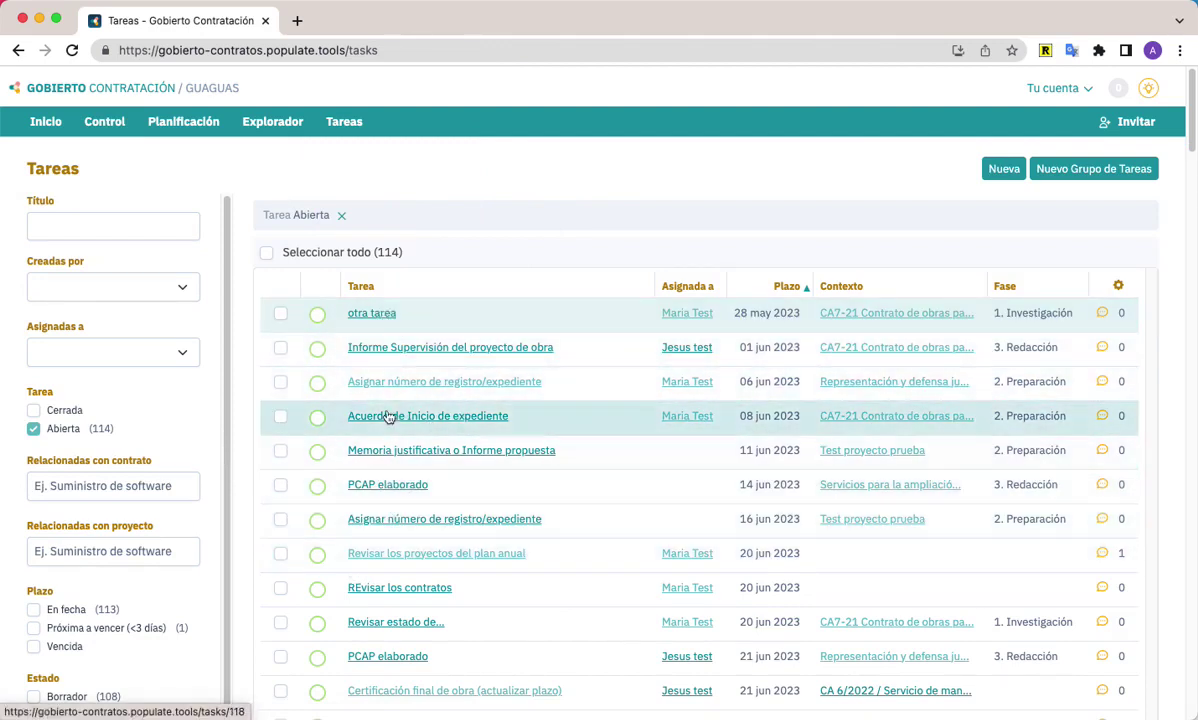
left_click(76, 227)
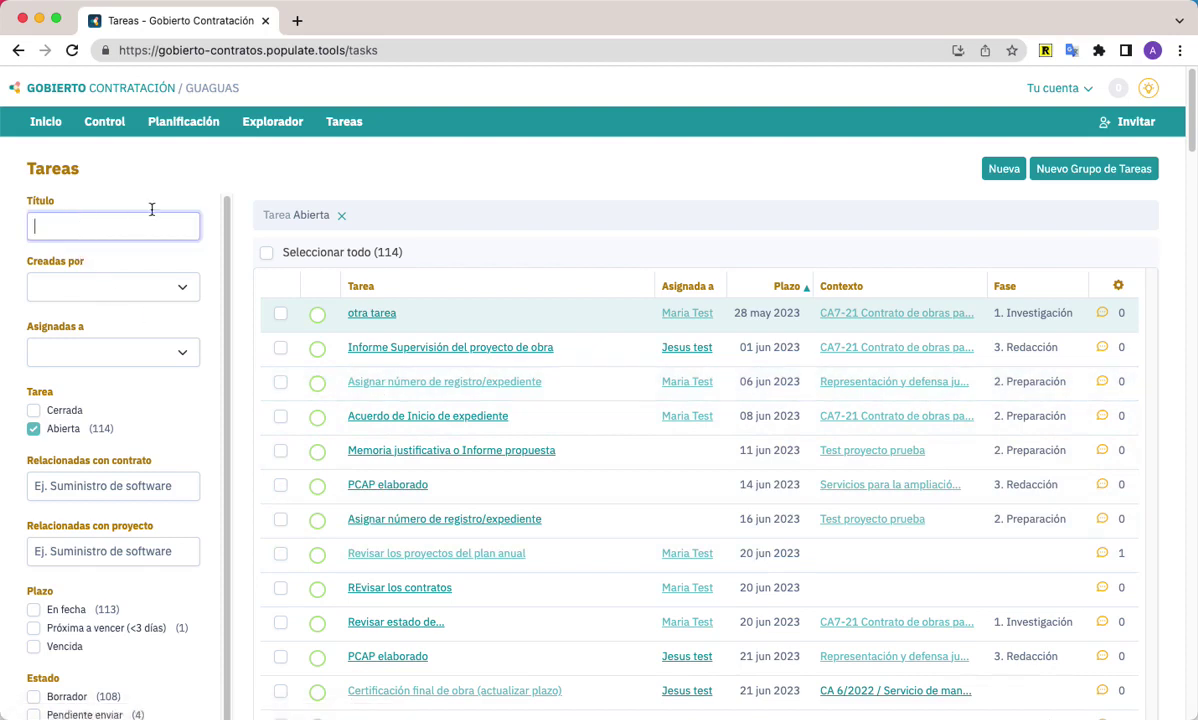
Open the account options in a separate tab and view the task template Hitos de control de ejecución básico
left_click(1055, 88)
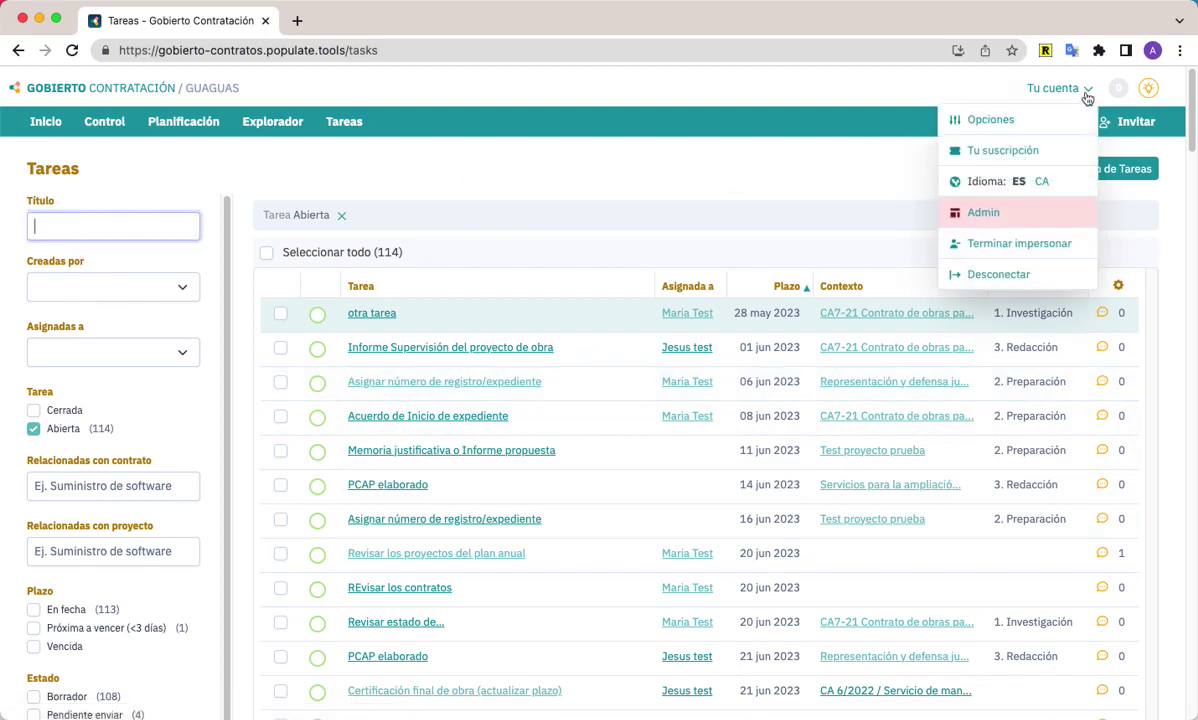
left_click(1015, 120, "super")
left_click(366, 24)
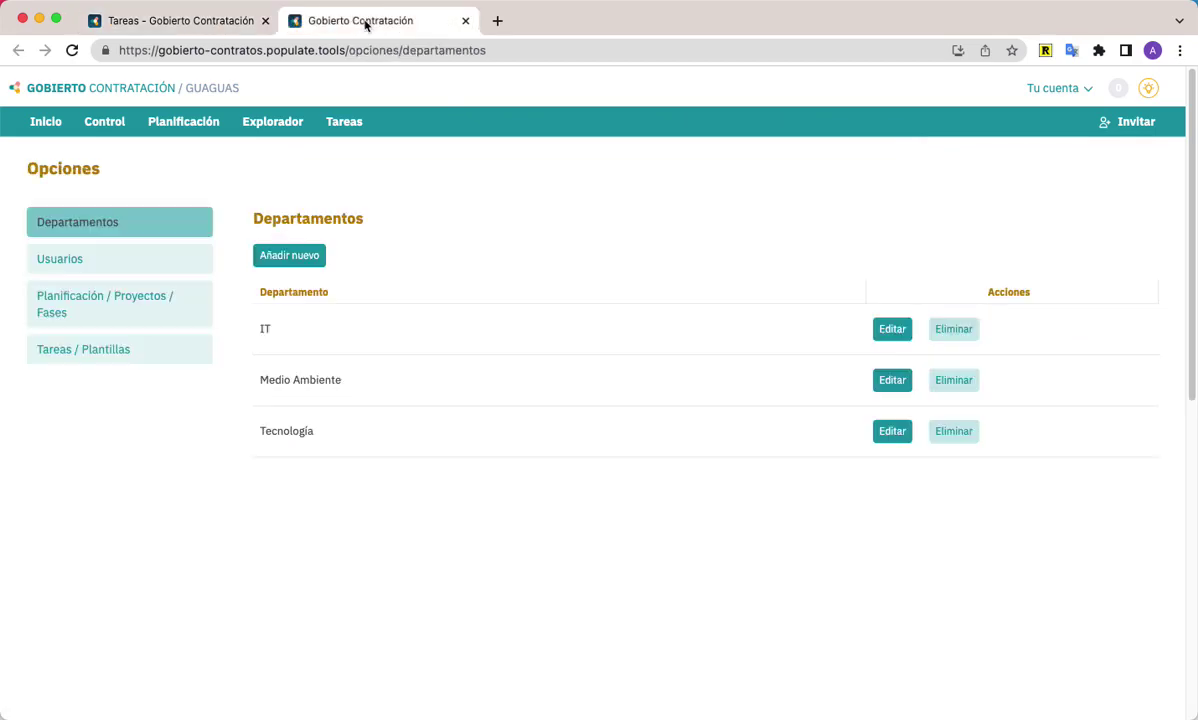
left_click(84, 354)
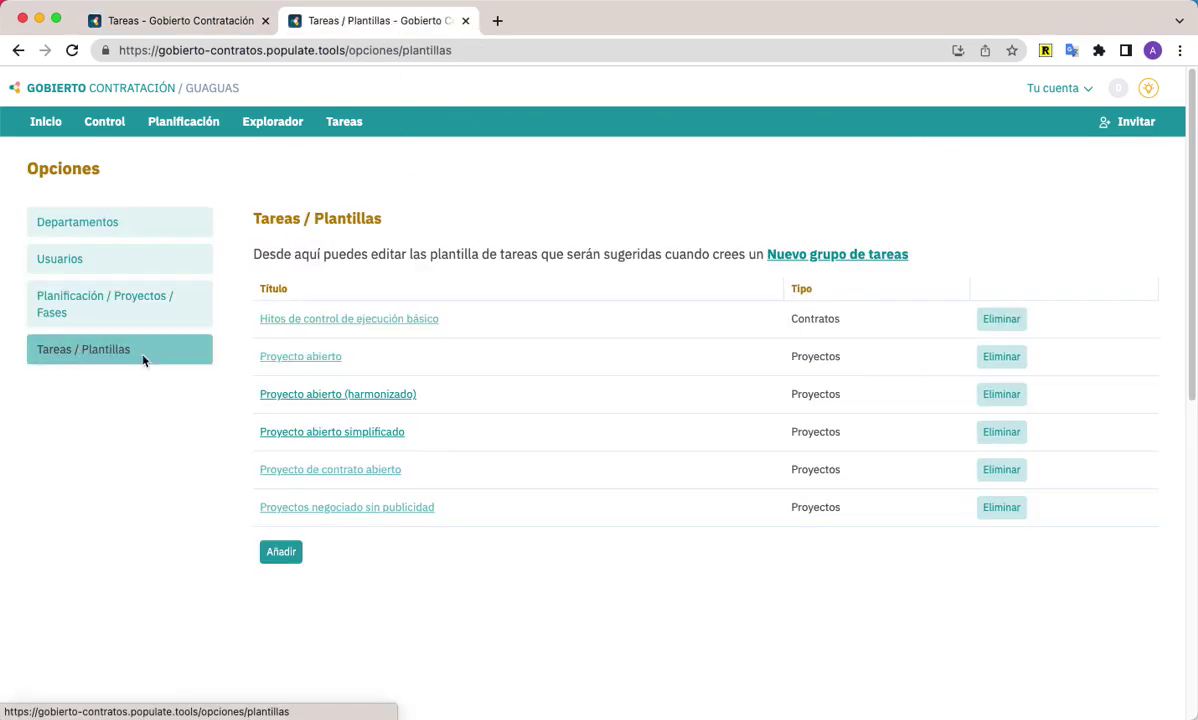
left_click(357, 320)
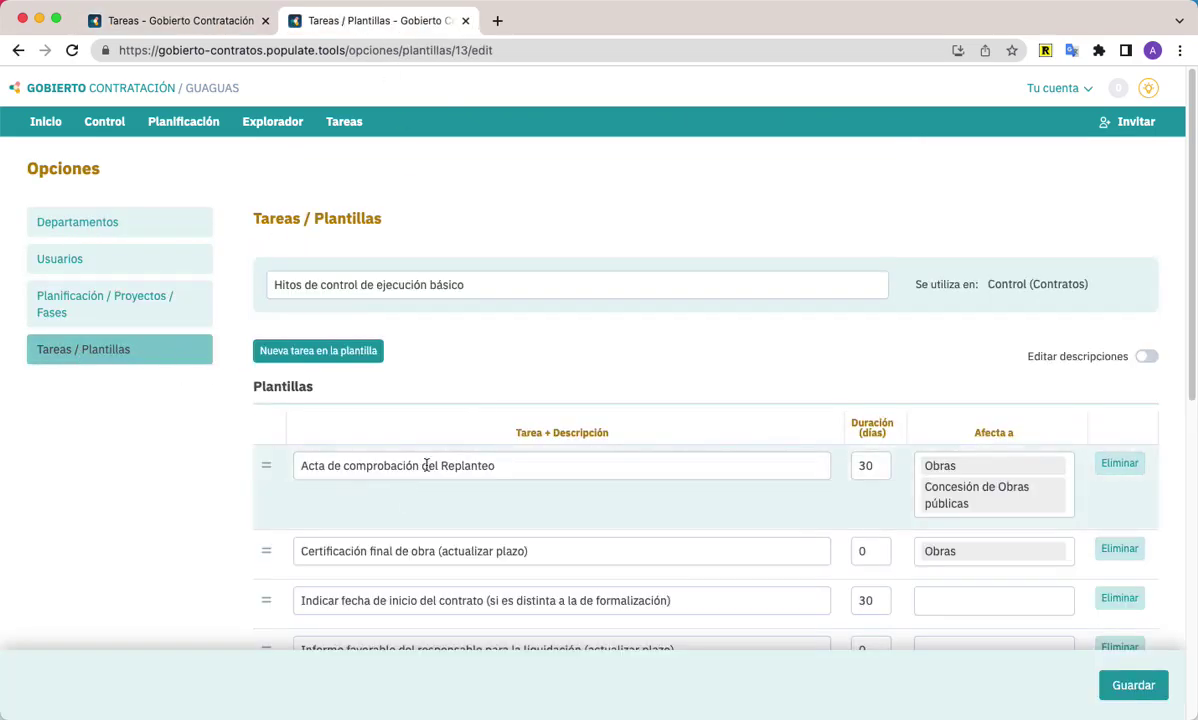
left_click(530, 468)
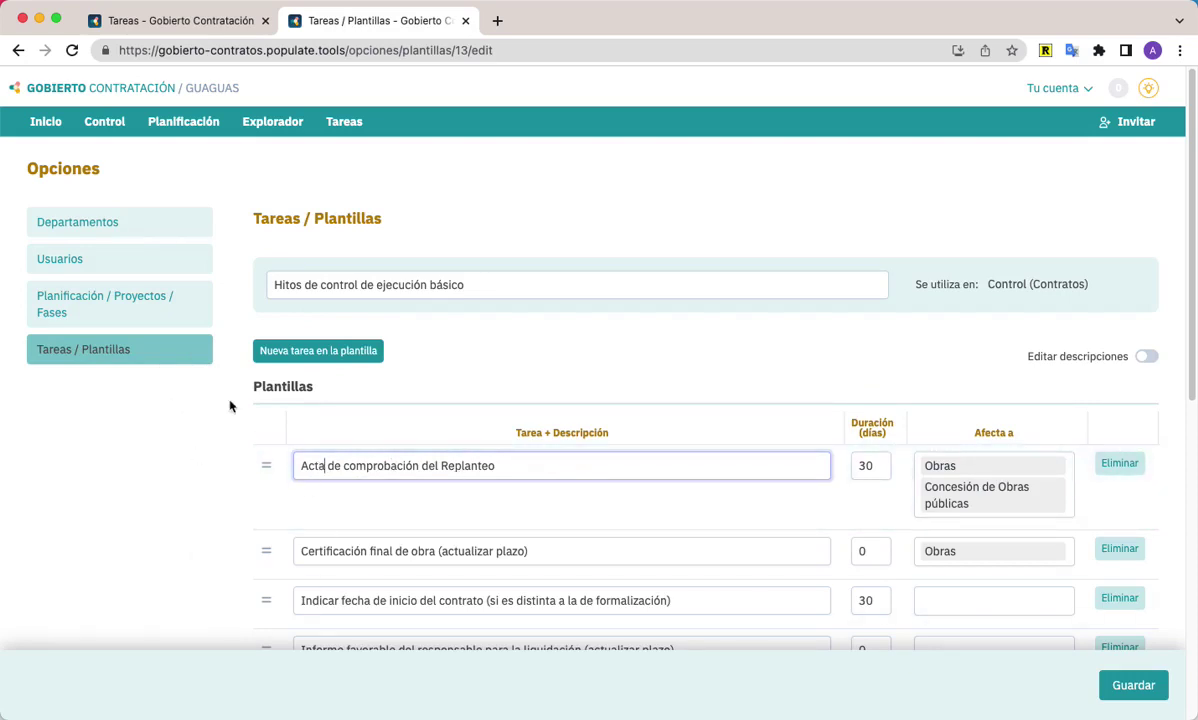
Return to the task list and filter it by the title "Informe propuesta de adjudicación"
left_click(331, 122)
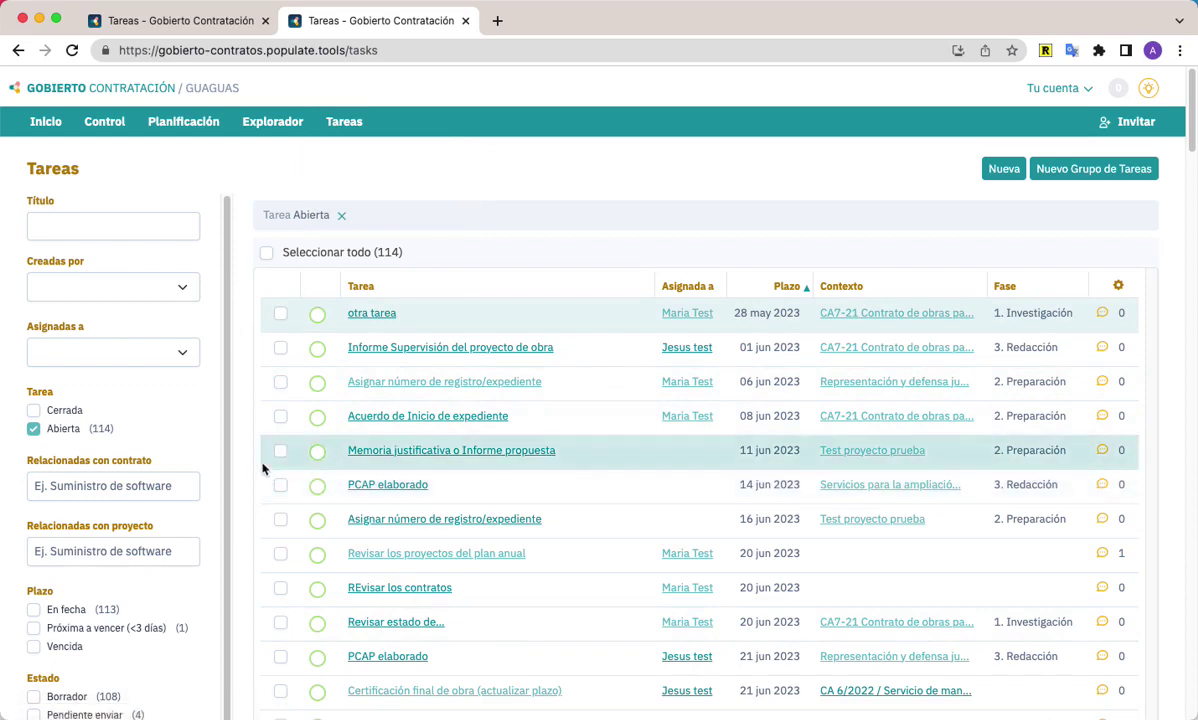
left_click(108, 224)
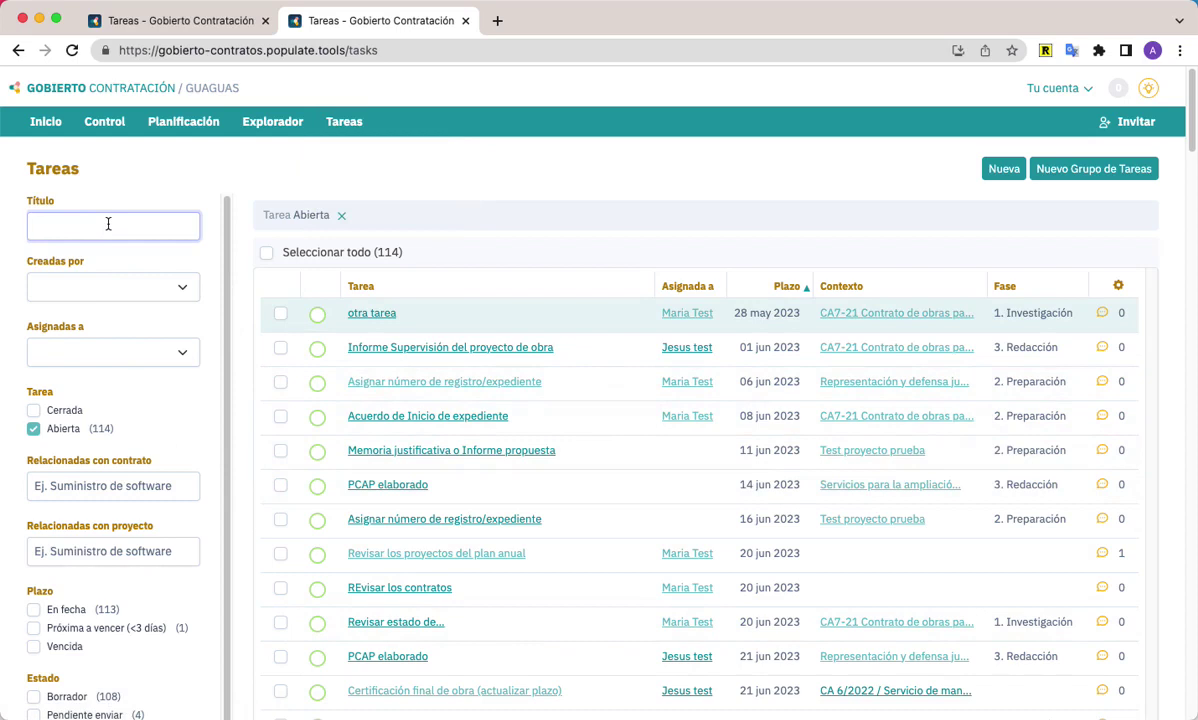
key("super+v")
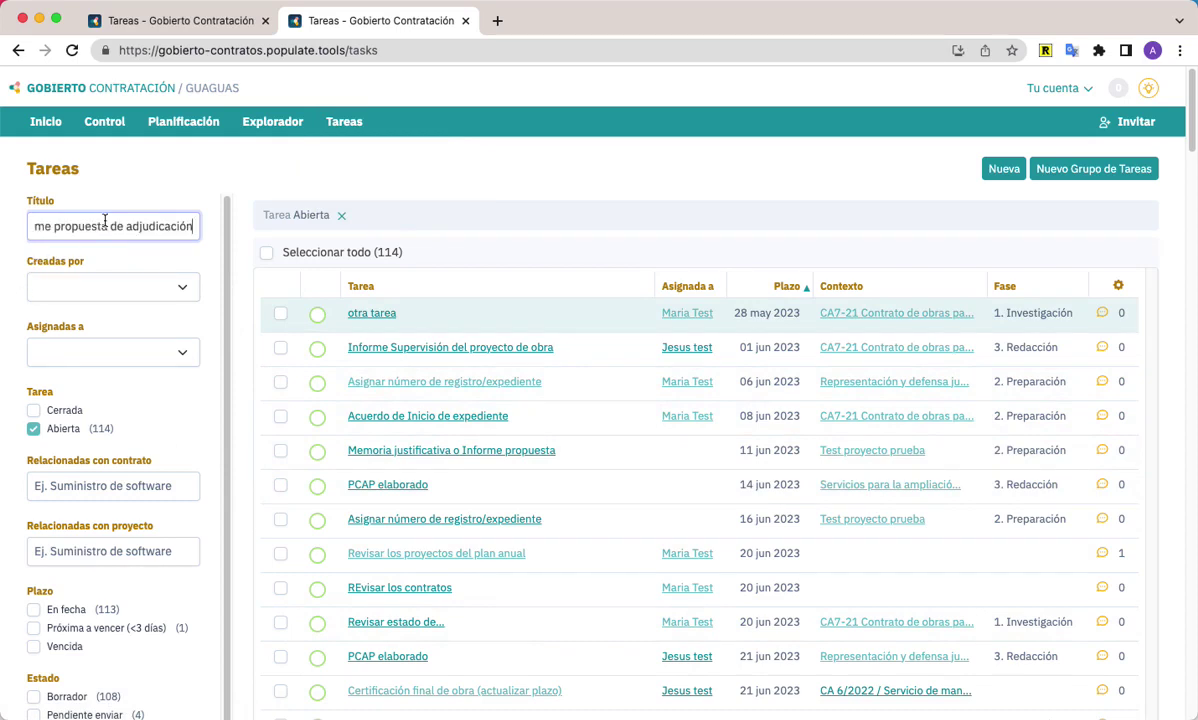
key("Return")
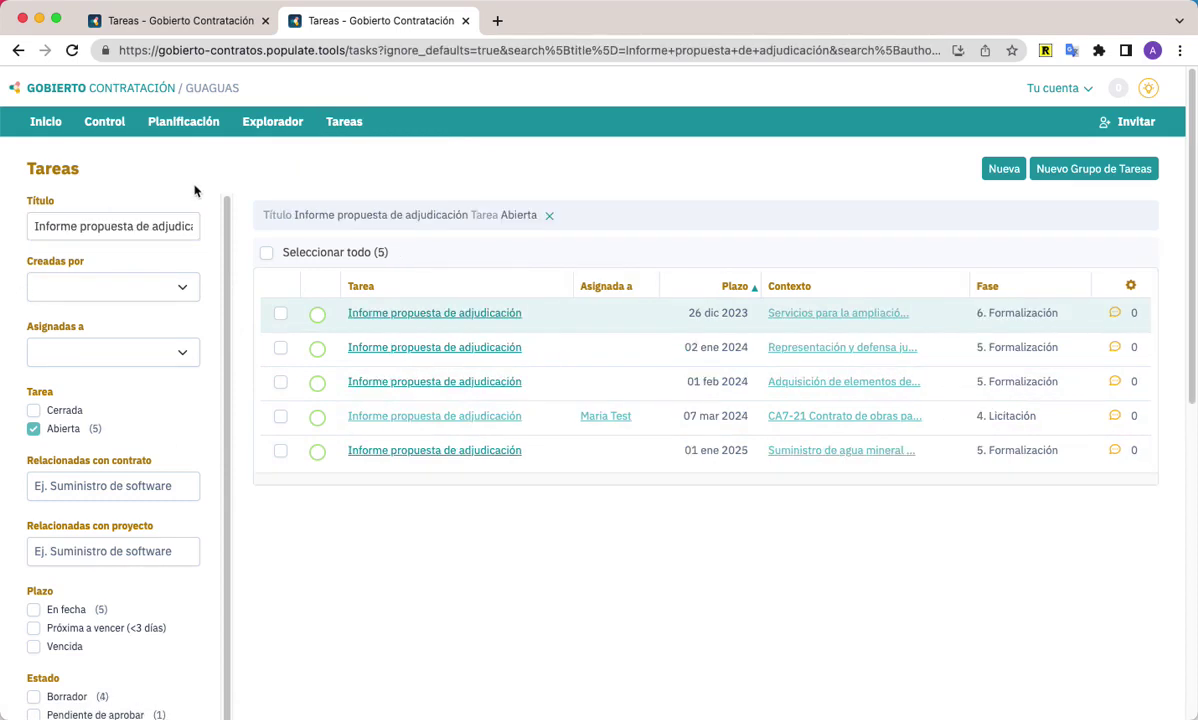
Include closed tasks in the results and complete the tasks for CA7-21 Contrato de obras and Adquisición de elementos
left_click(33, 411)
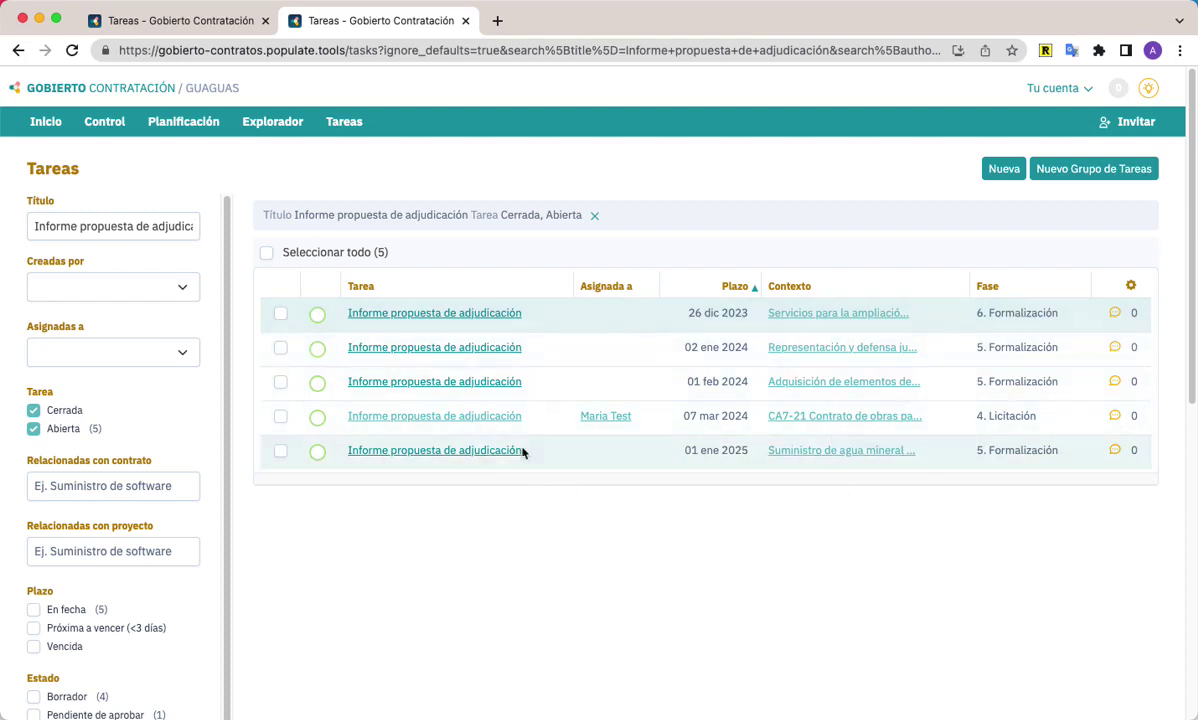
left_click(322, 421)
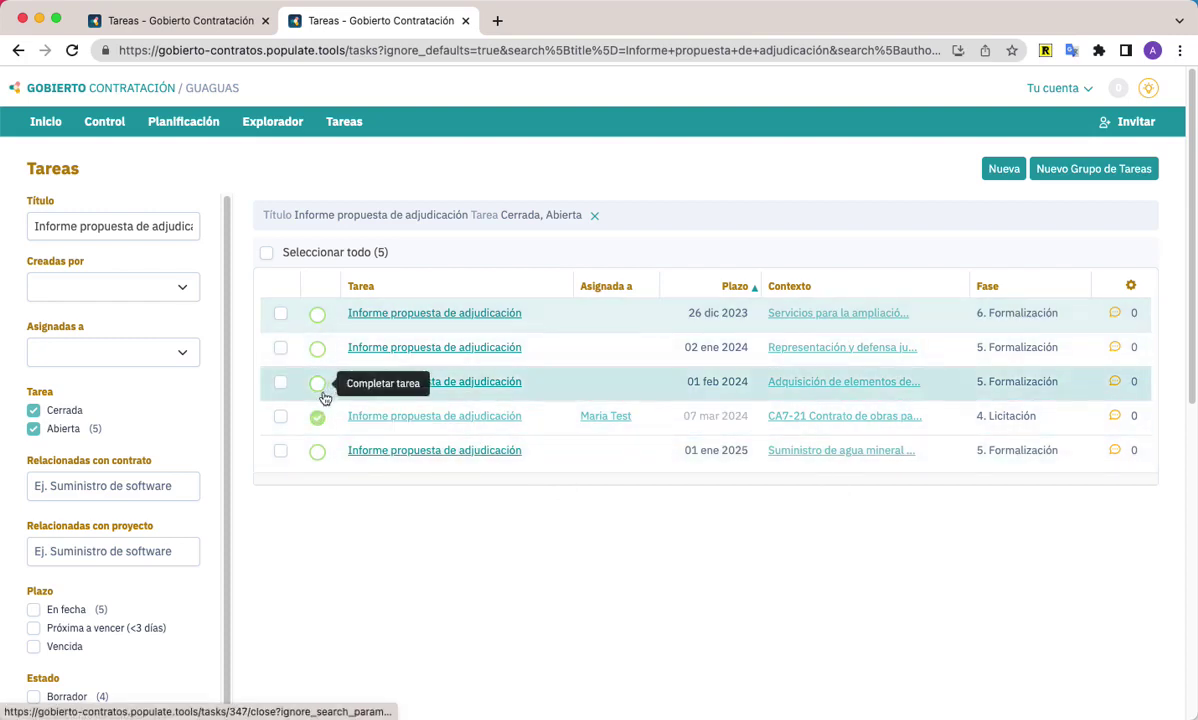
left_click(318, 386)
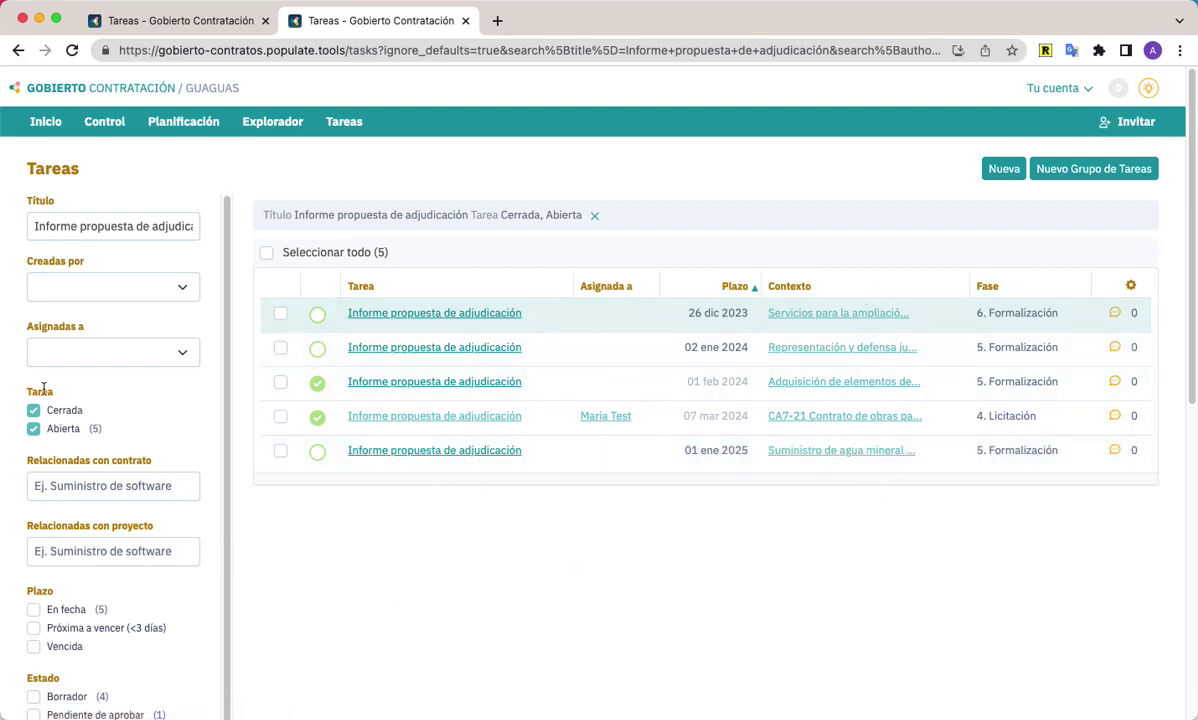
Clear the task filters and examine the open tasks for repeated titles across projects, such as Informe preceptivo jurídico
left_click(596, 217)
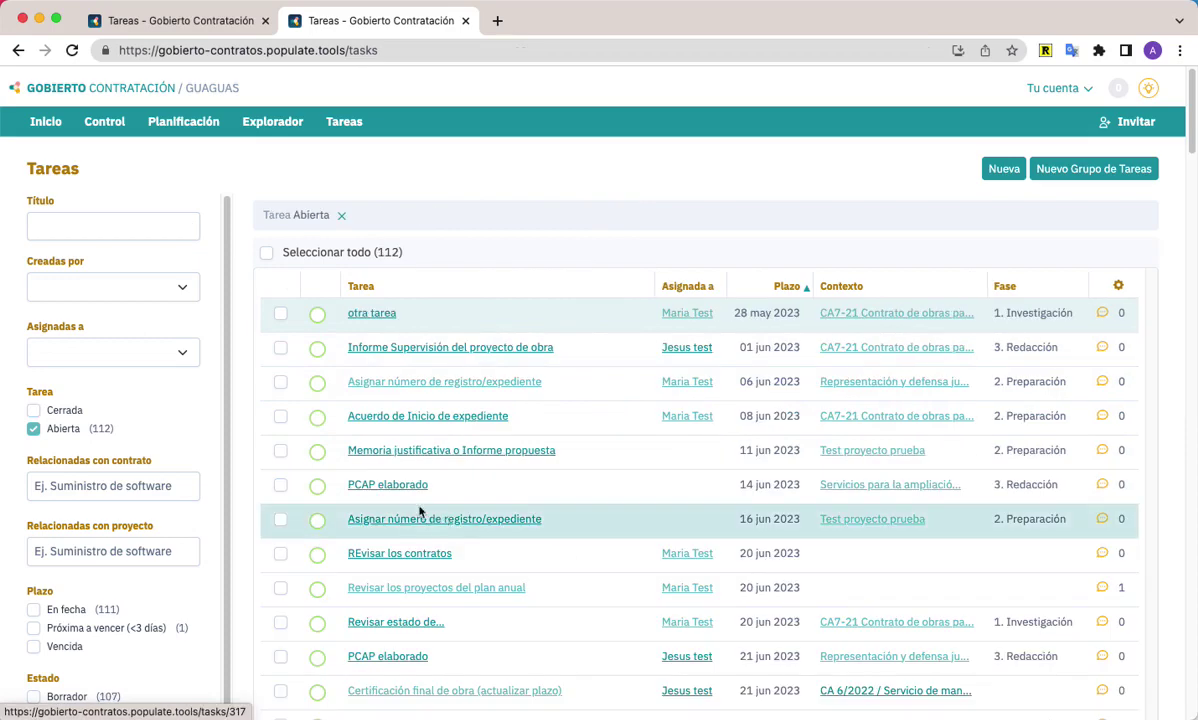
scroll(485, 553, "down", 1)
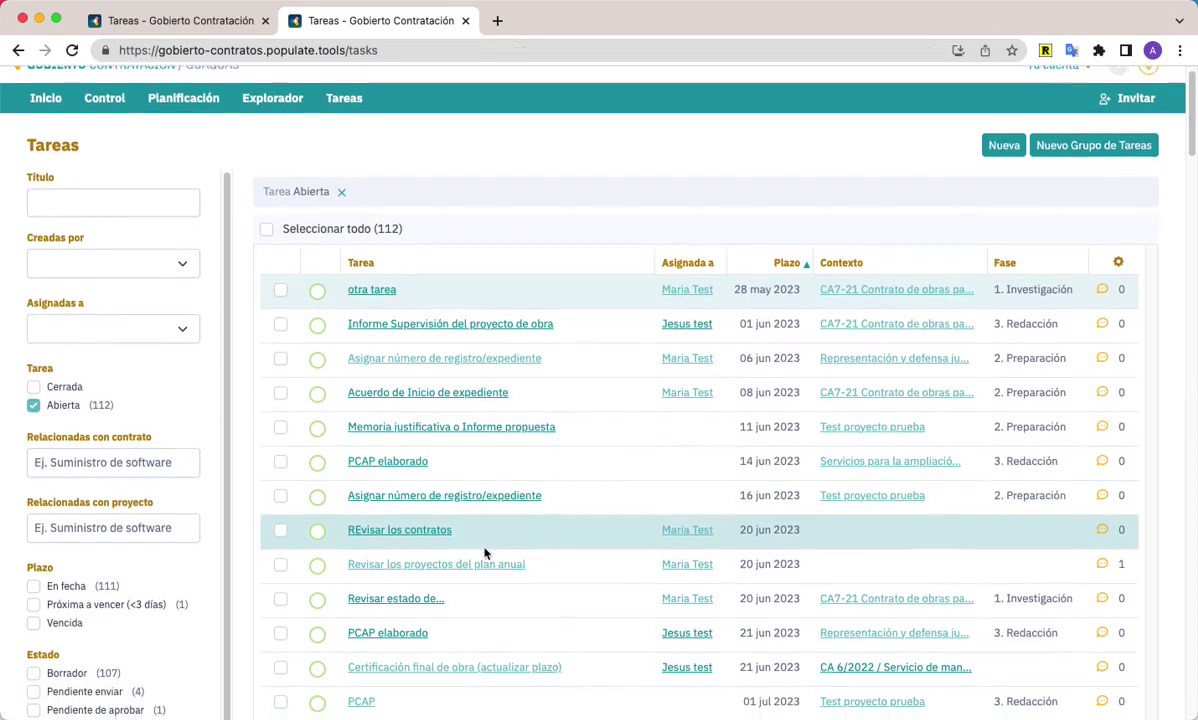
scroll(485, 553, "down", 3)
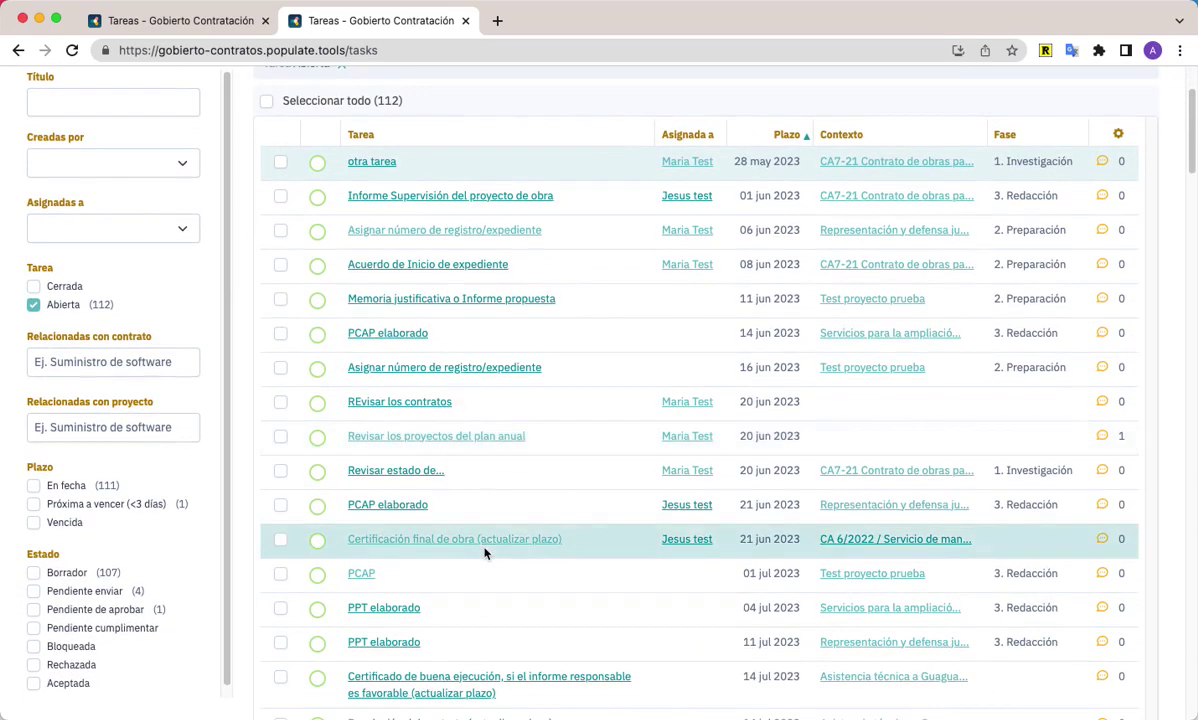
scroll(463, 591, "down", 8)
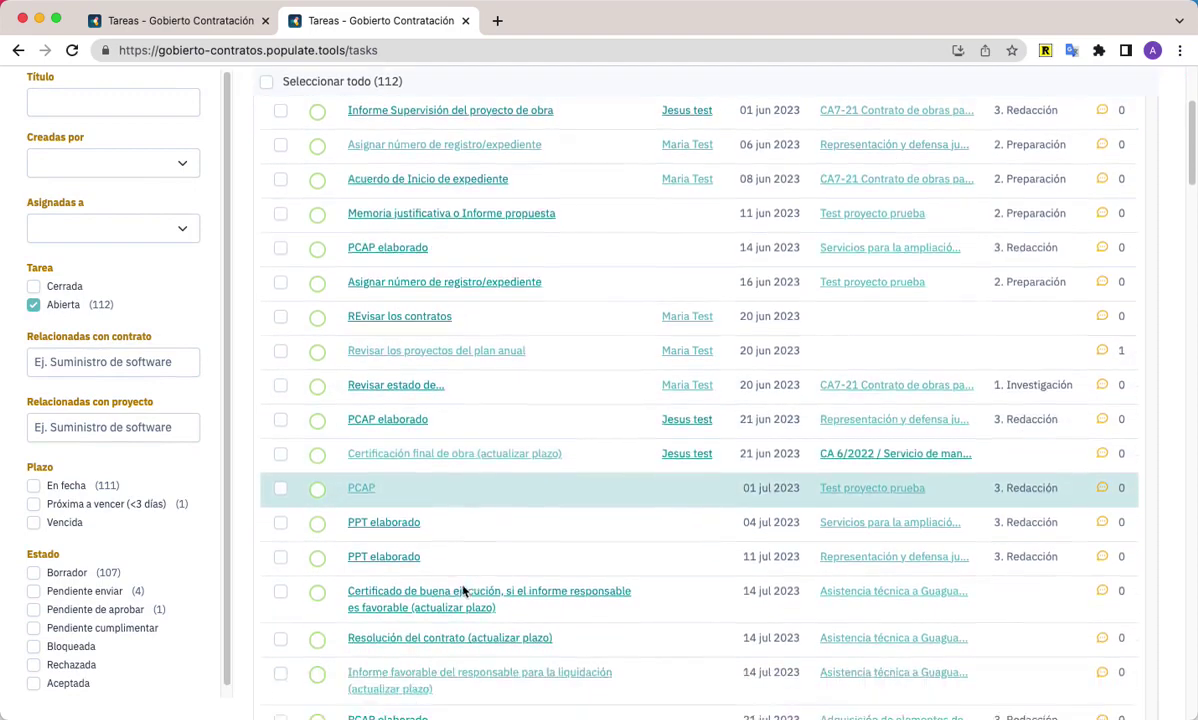
scroll(462, 593, "down", 8)
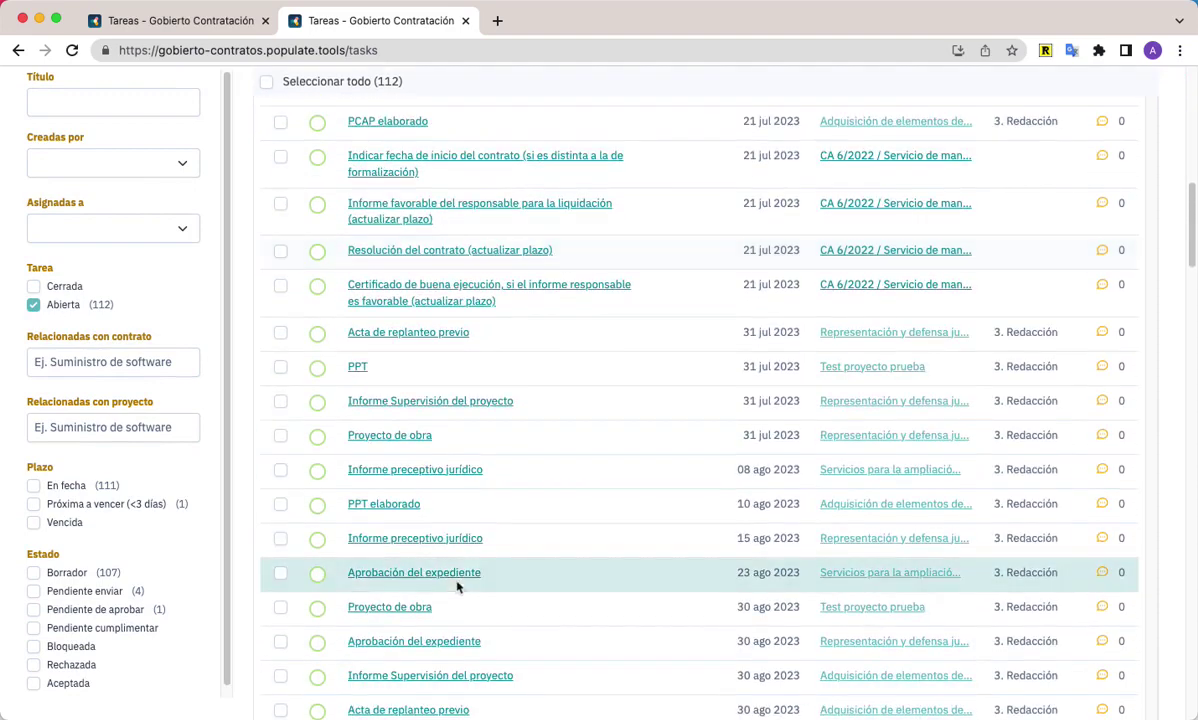
scroll(437, 524, "down", 3)
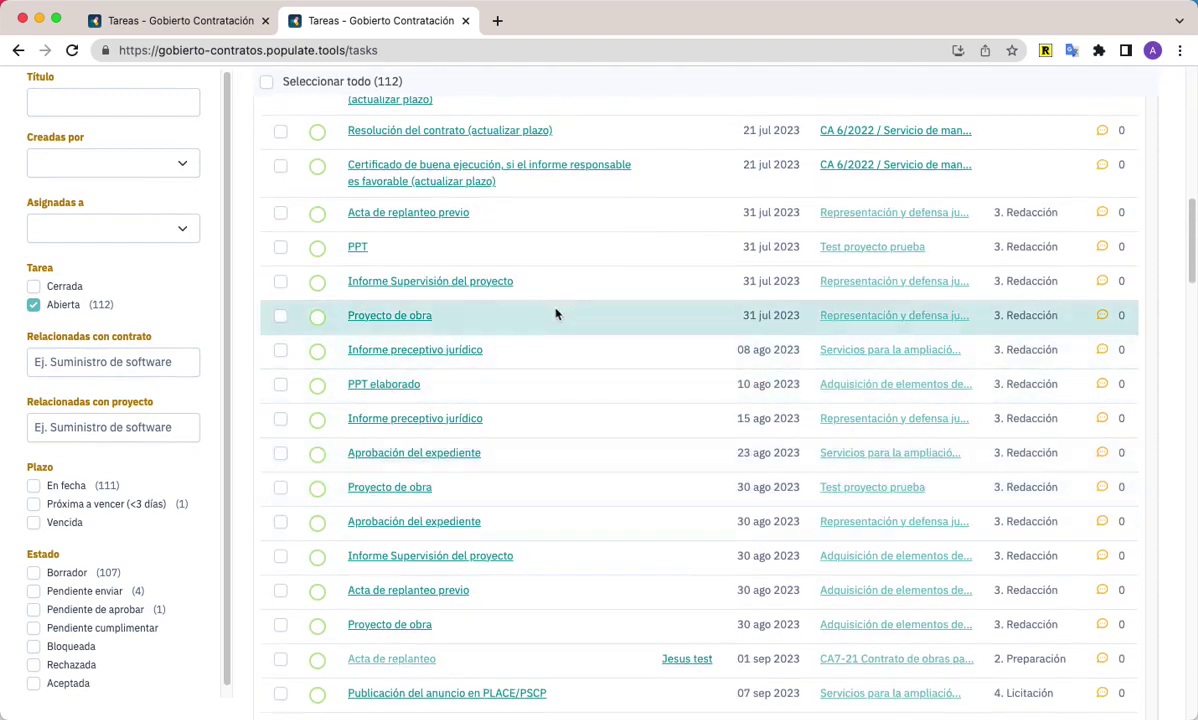
left_click_drag(508, 425, 281, 419)
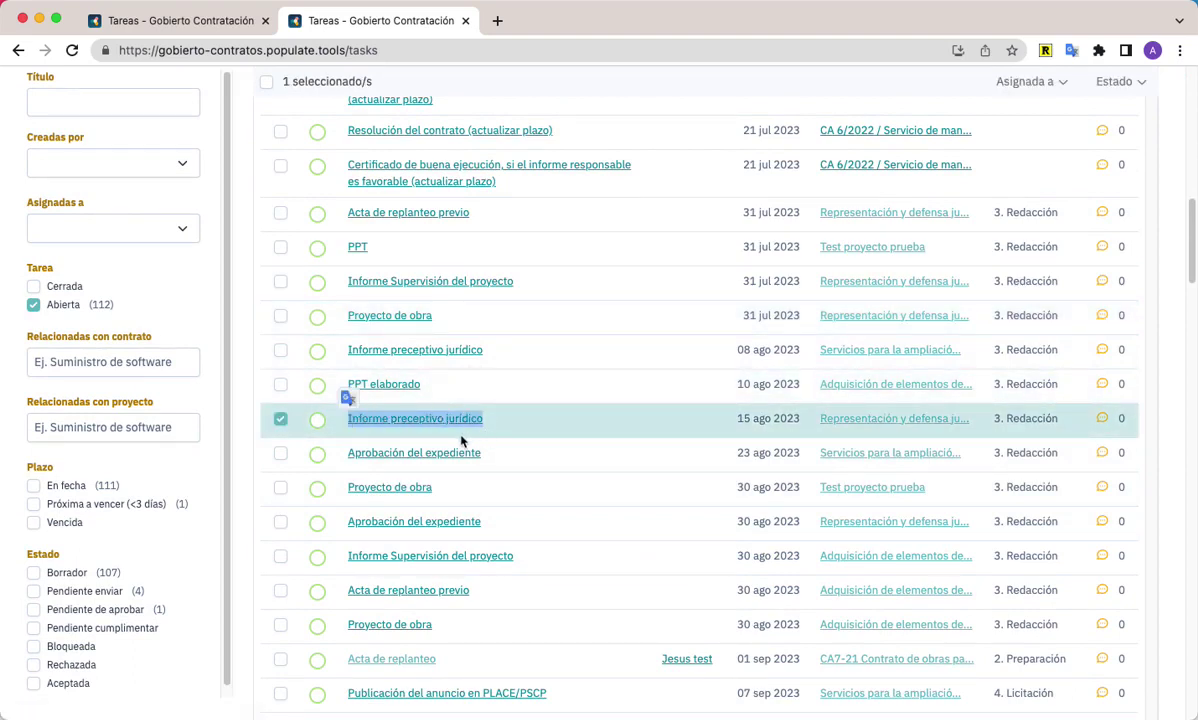
left_click(280, 419)
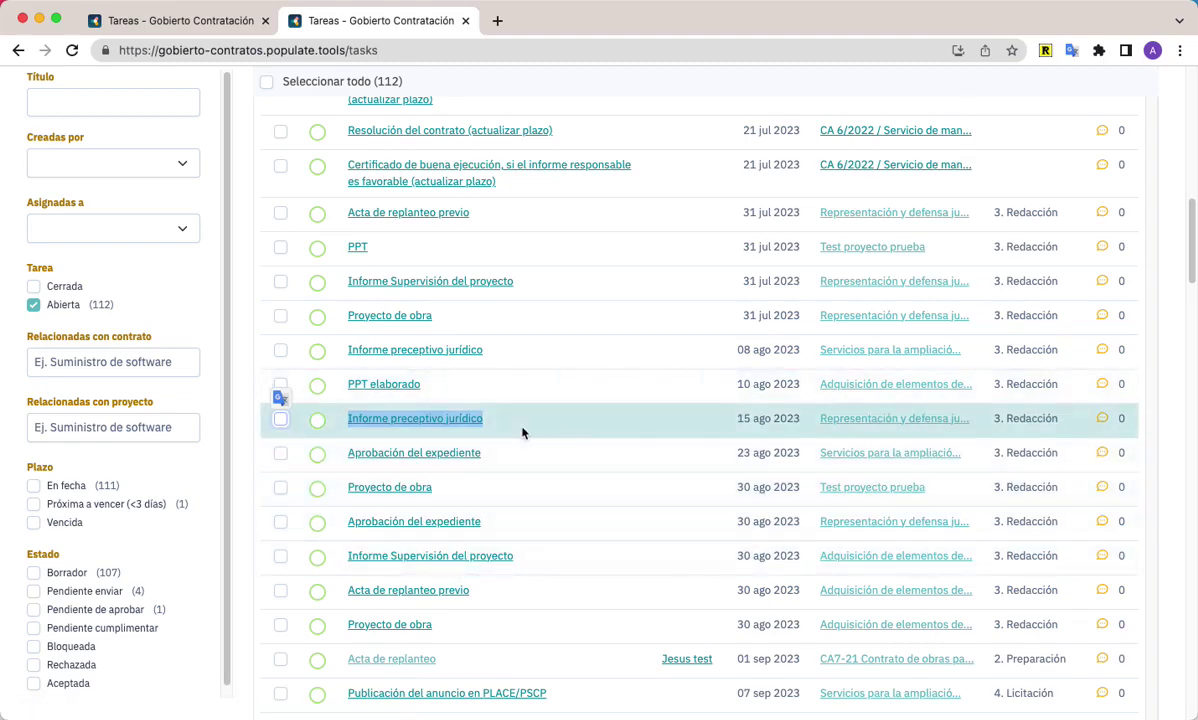
scroll(503, 386, "up", 15)
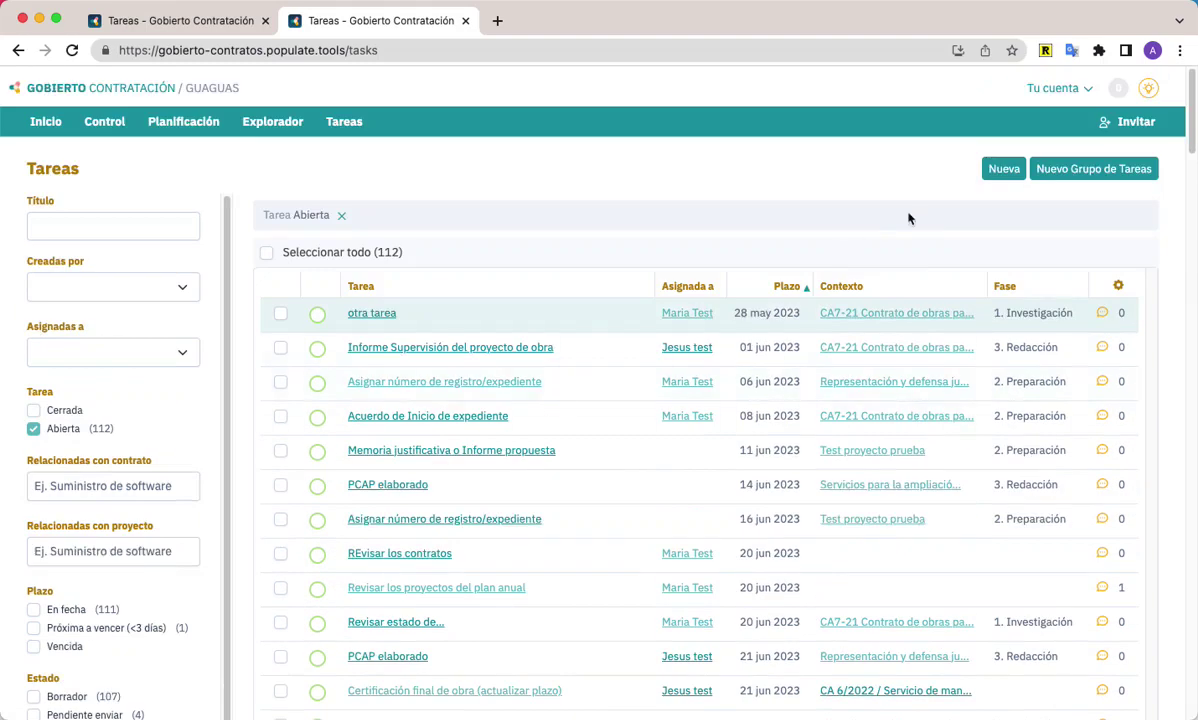
Go through the task templates in the account options, from Hitos de control de ejecución básico to a project template's Redacción phase
left_click(1053, 88)
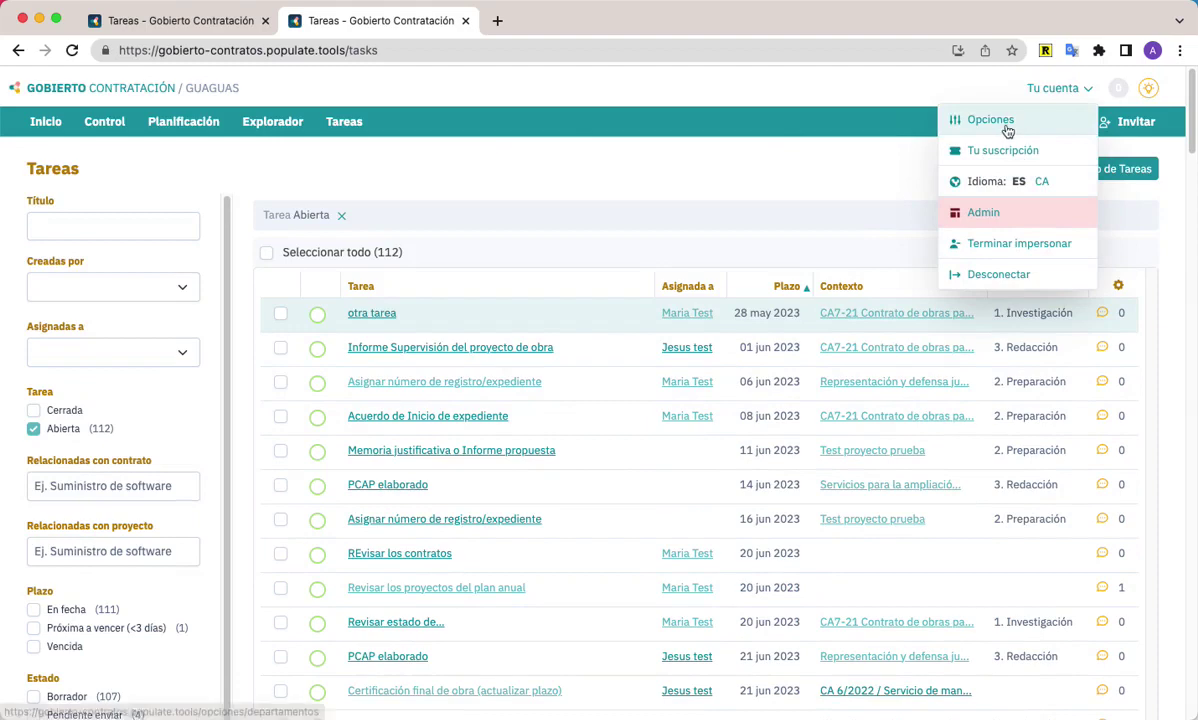
left_click(1005, 121)
left_click(100, 346)
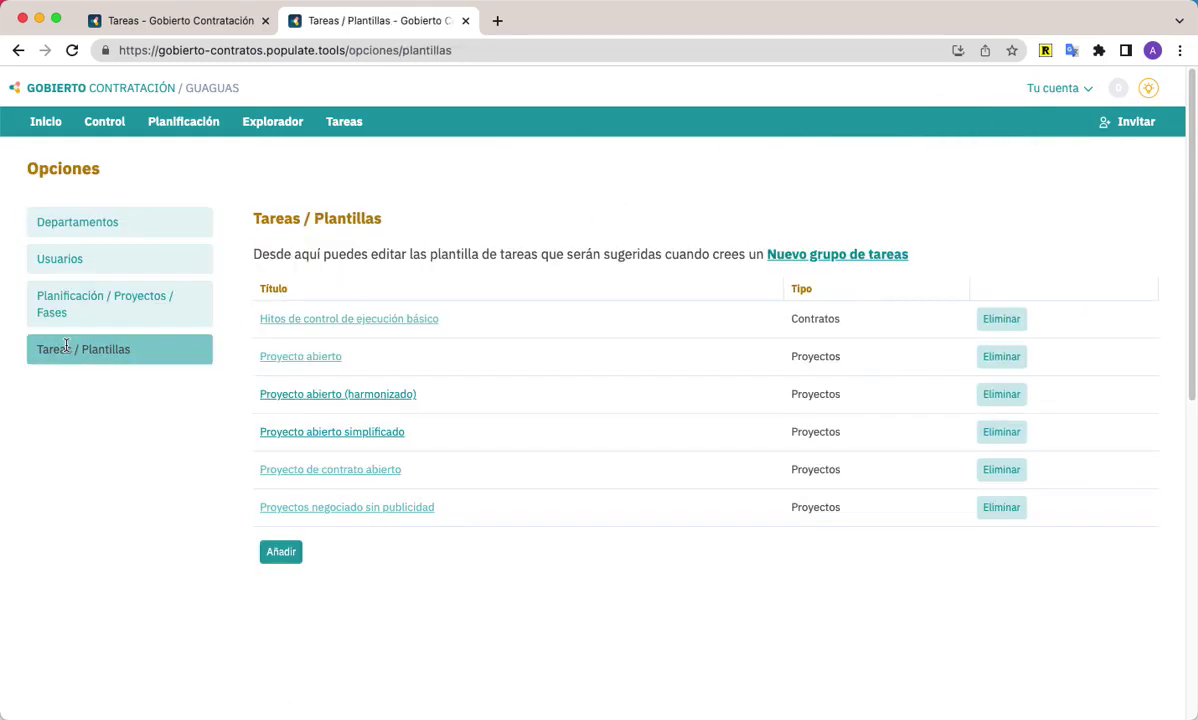
left_click(300, 318)
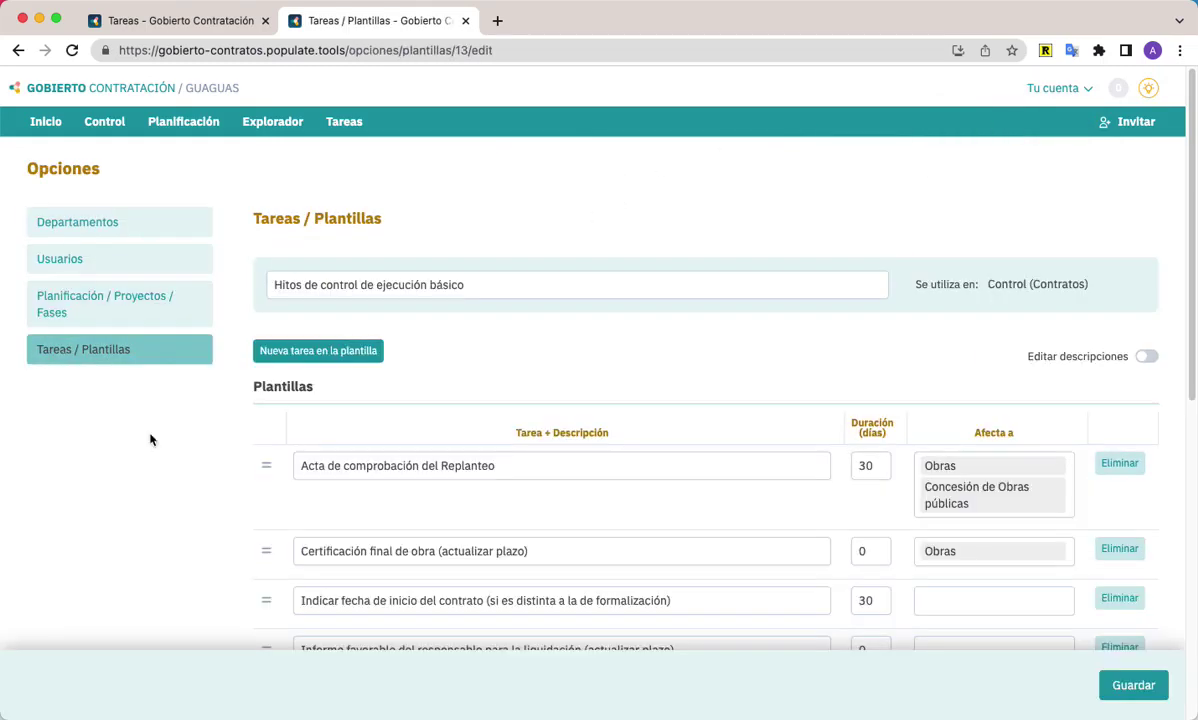
scroll(152, 436, "down", 2)
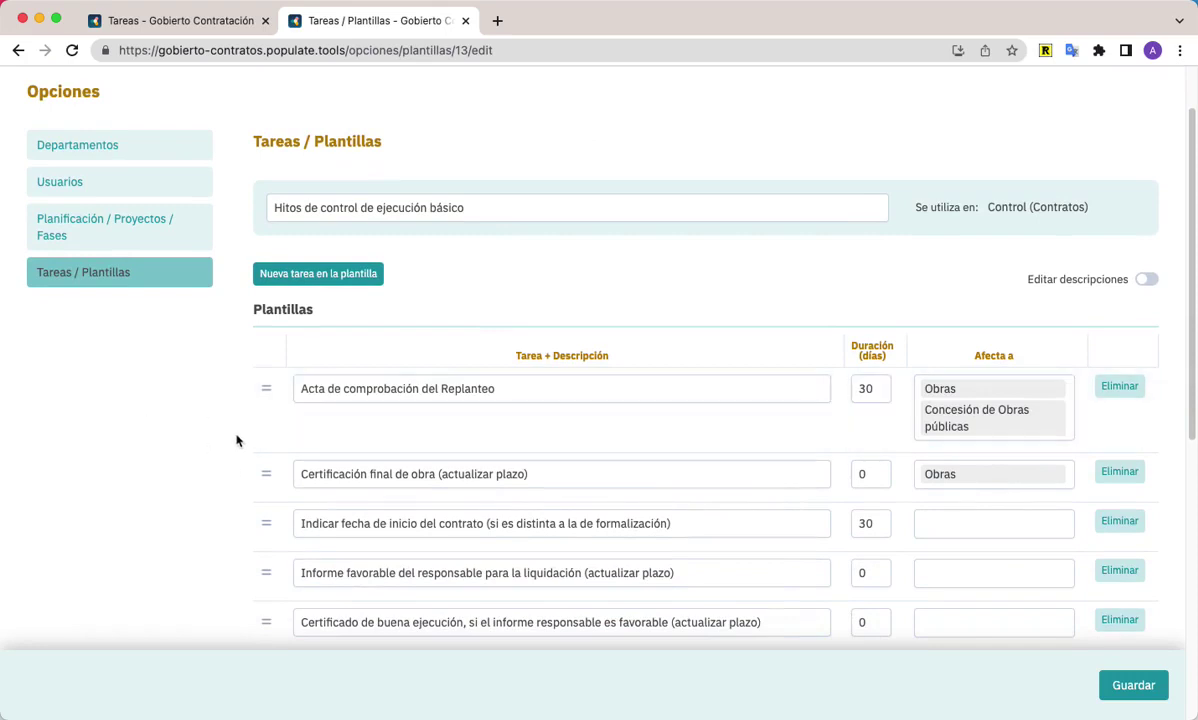
scroll(237, 438, "down", 3)
scroll(368, 305, "up", 5)
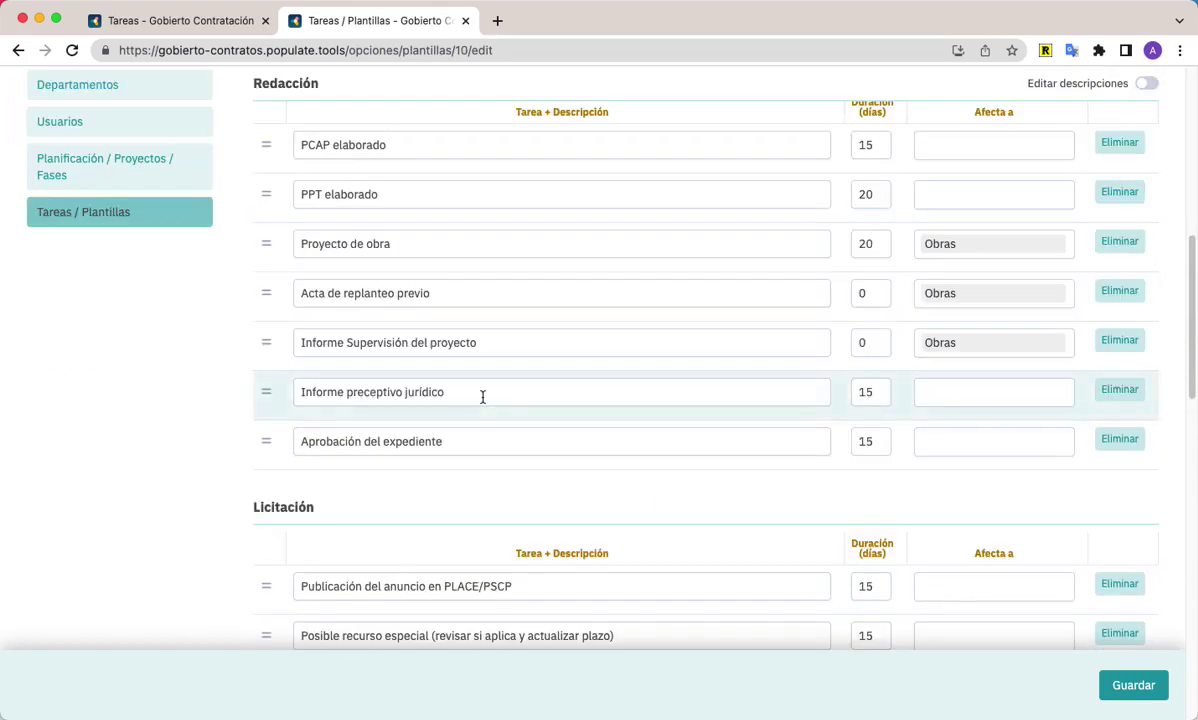
Rename the Redacción phase task Informe preceptivo jurídico as "Informe preceptivo jurídico - Fase redacción"
left_click(483, 396)
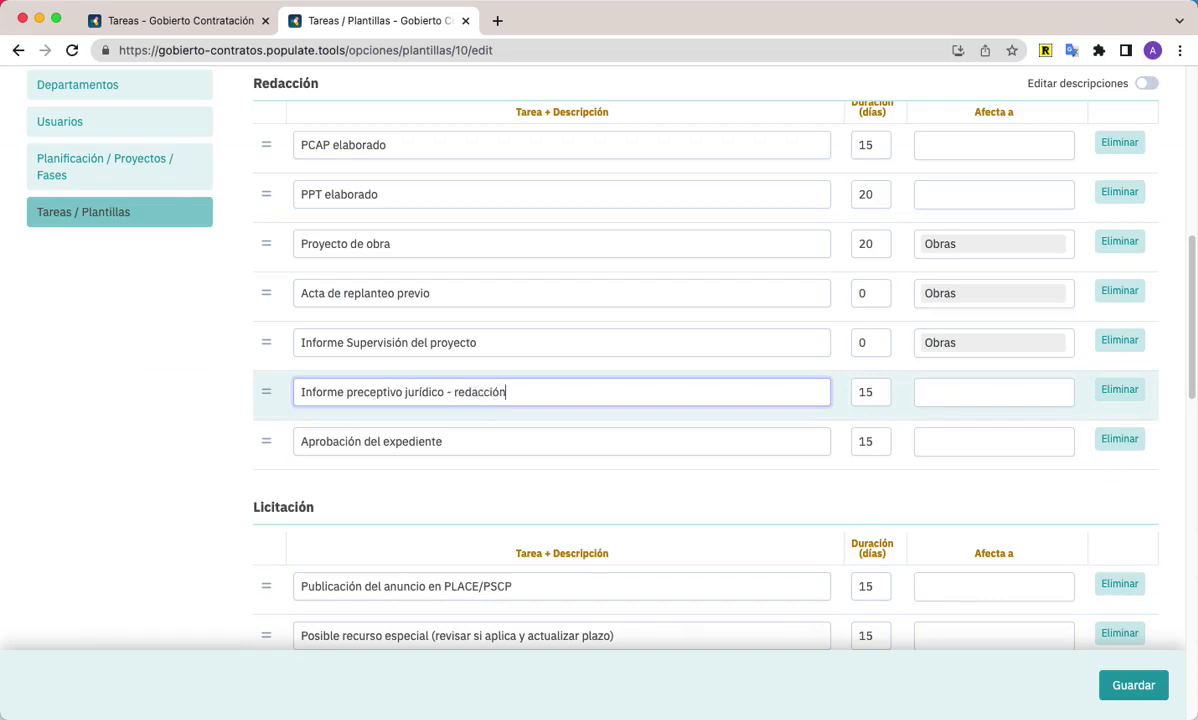
left_click(455, 393)
type("Fase")
key("Tab")
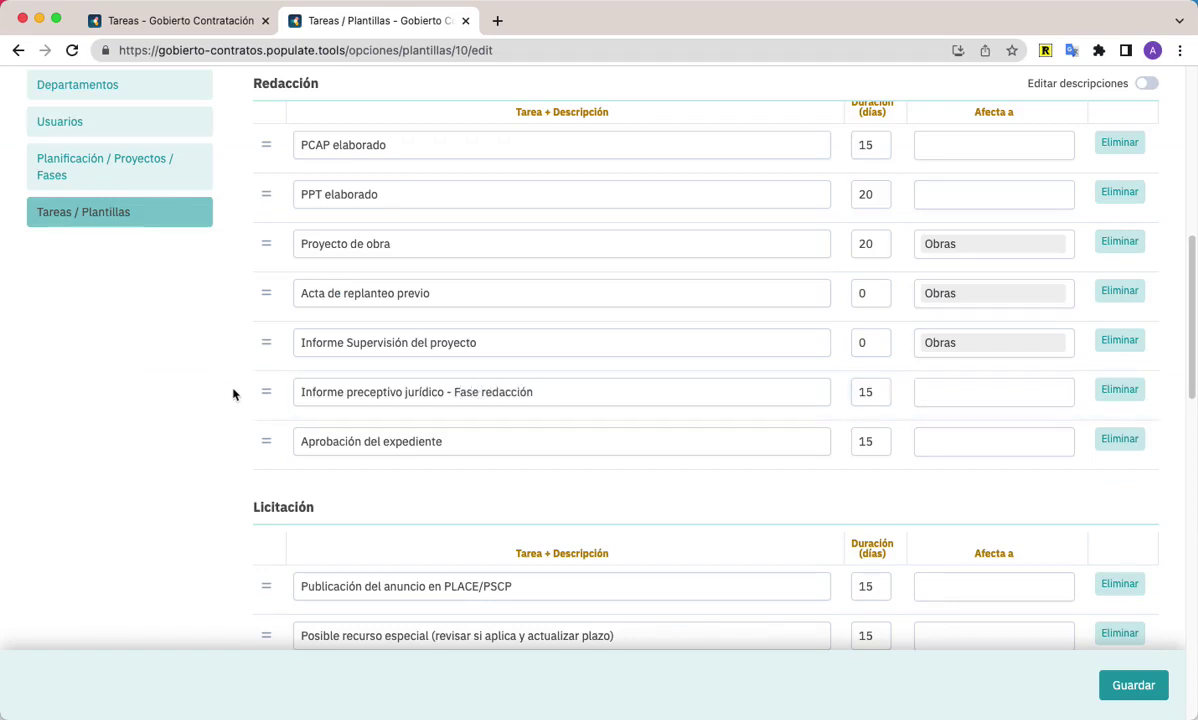